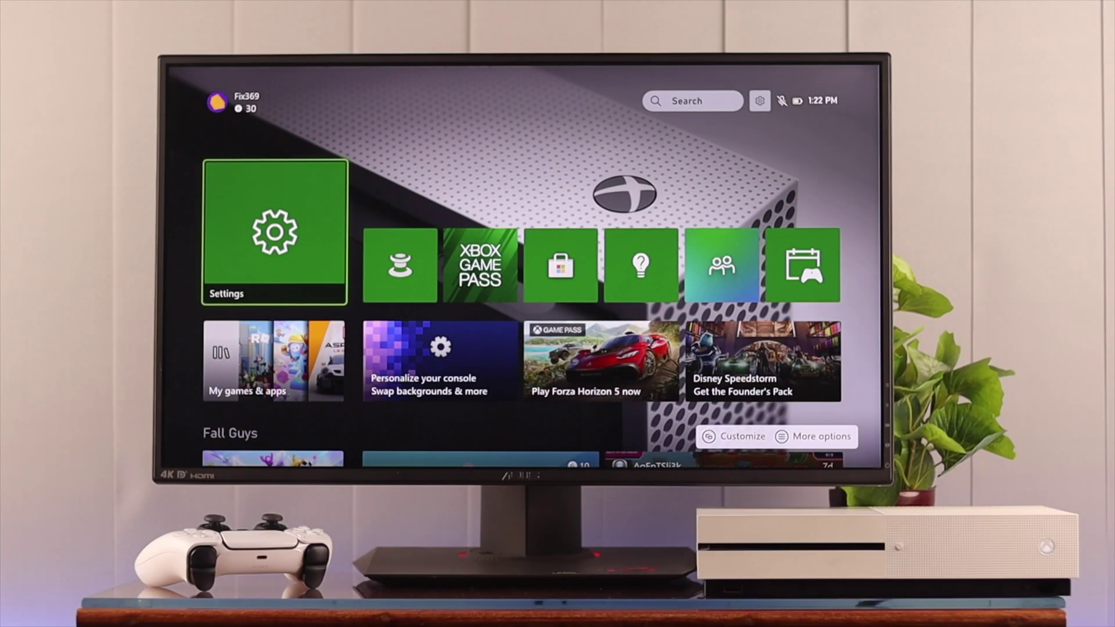
Go to Settings > System > Storage devices to view the internal drive's 768.2 GB free of 781.0 GB
{"action": "key", "text": "Return"}
{"action": "key", "text": "Down"}
{"action": "key", "text": "Down"}
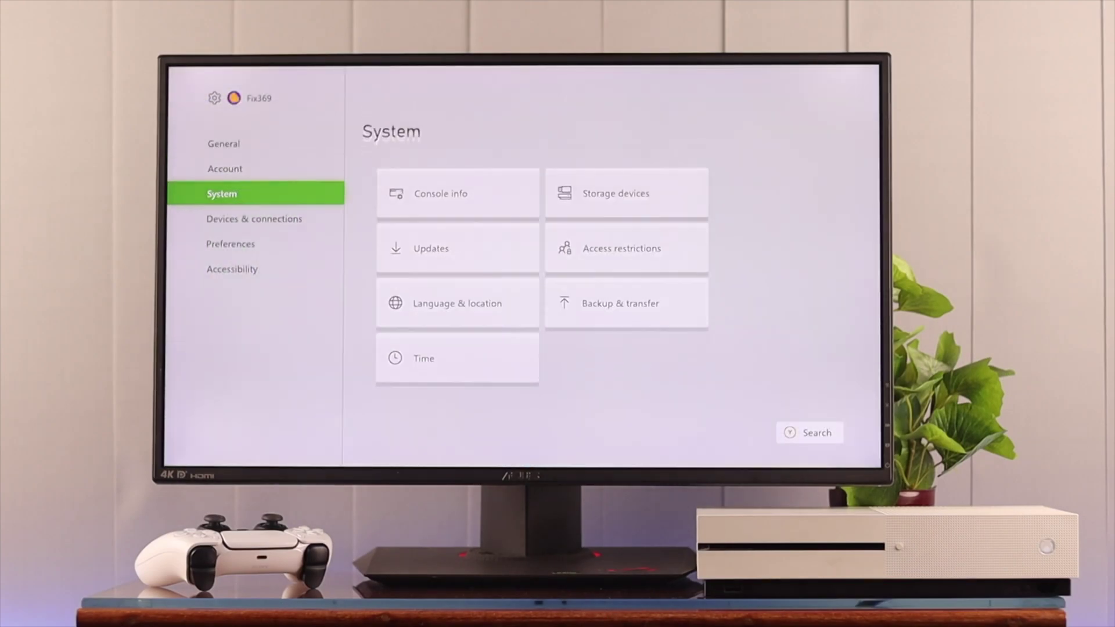
{"action": "key", "text": "Right"}
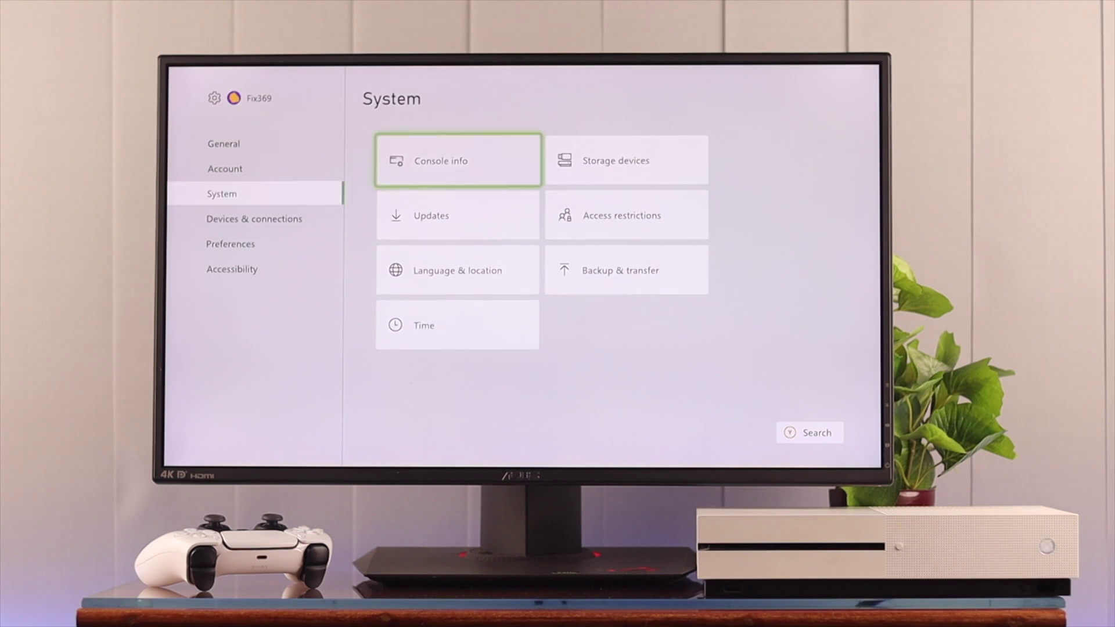
{"action": "key", "text": "Right"}
{"action": "key", "text": "Return"}
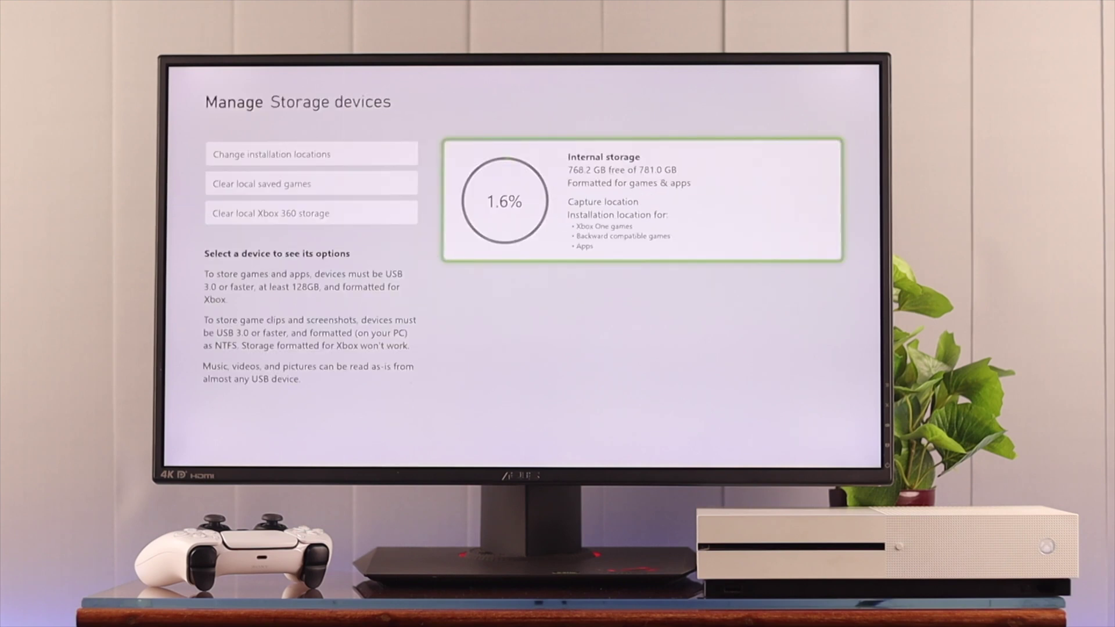
{"action": "key", "text": "Left"}
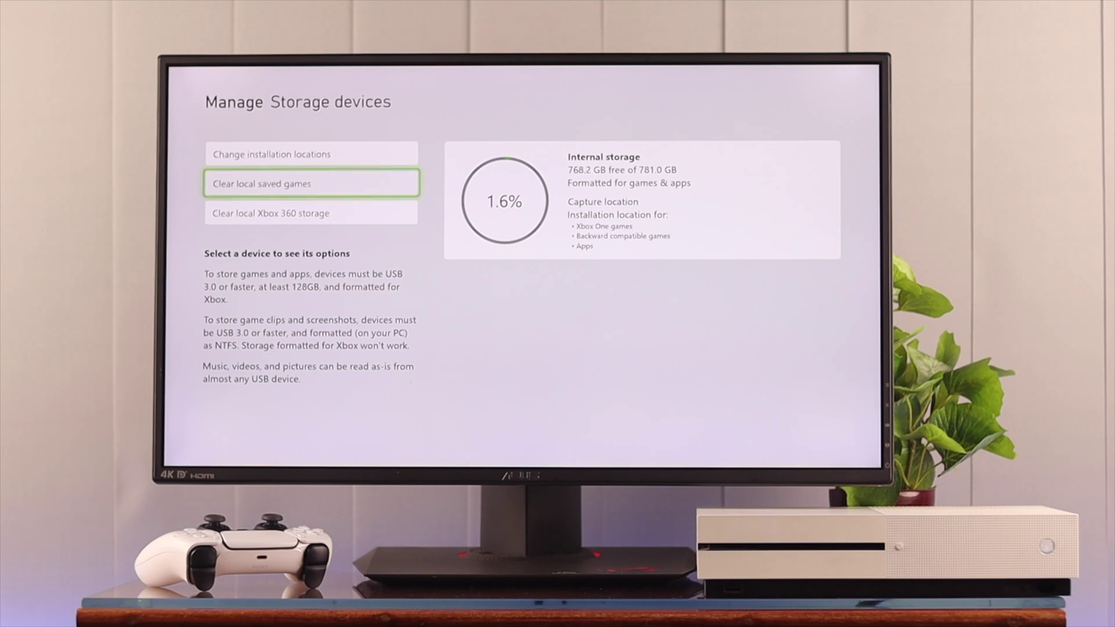
Clear the console's local saved games, then remove ROBLOX and its add-ons with Uninstall All
{"action": "key", "text": "Return"}
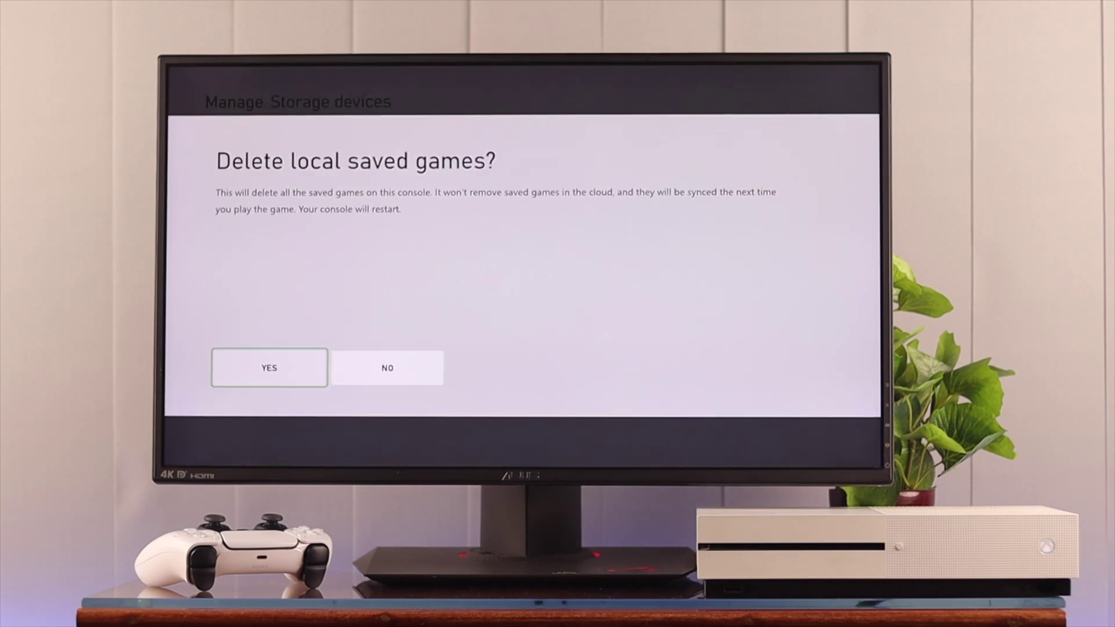
{"action": "key", "text": "Return"}
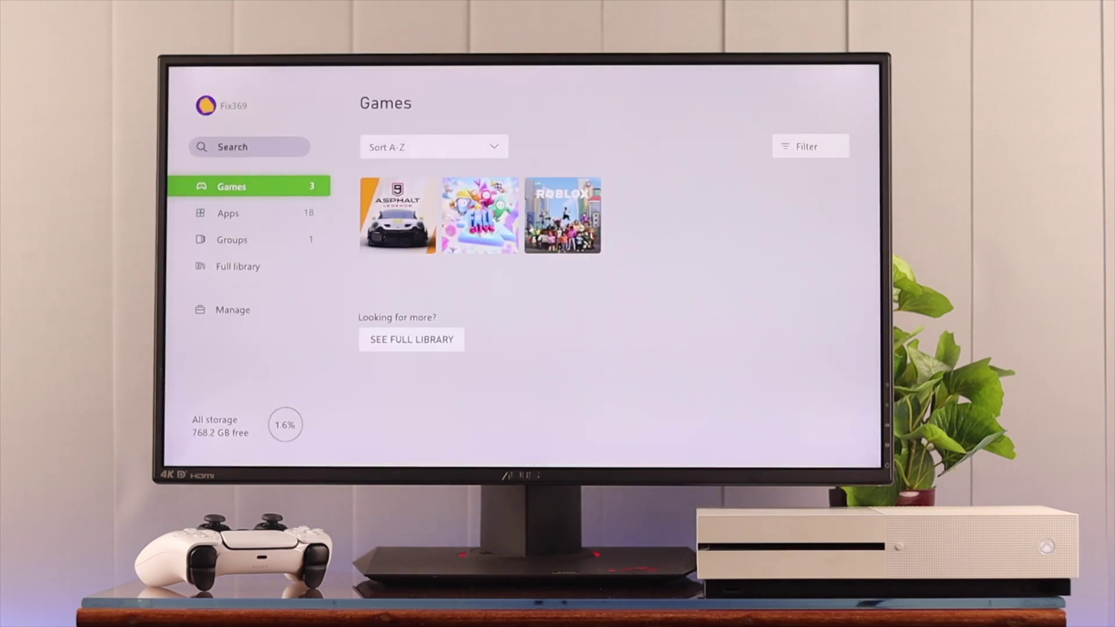
{"action": "key", "text": "Right"}
{"action": "key", "text": "Right"}
{"action": "key", "text": "Right"}
{"action": "key", "text": "Menu"}
{"action": "key", "text": "Down"}
{"action": "key", "text": "Down"}
{"action": "key", "text": "Down"}
{"action": "key", "text": "Down"}
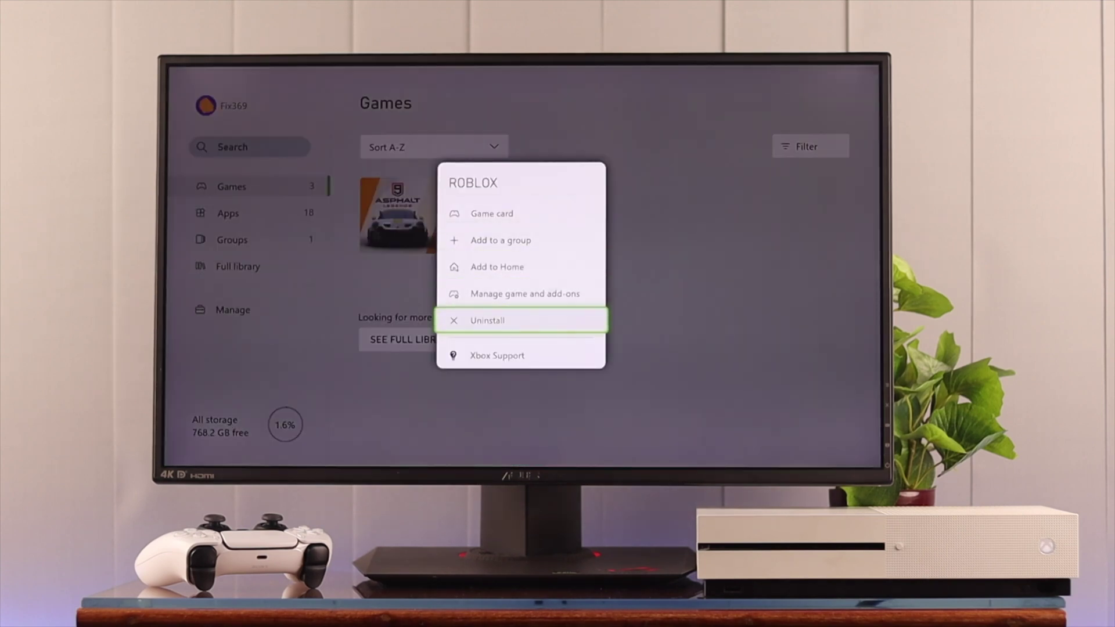
{"action": "key", "text": "Return"}
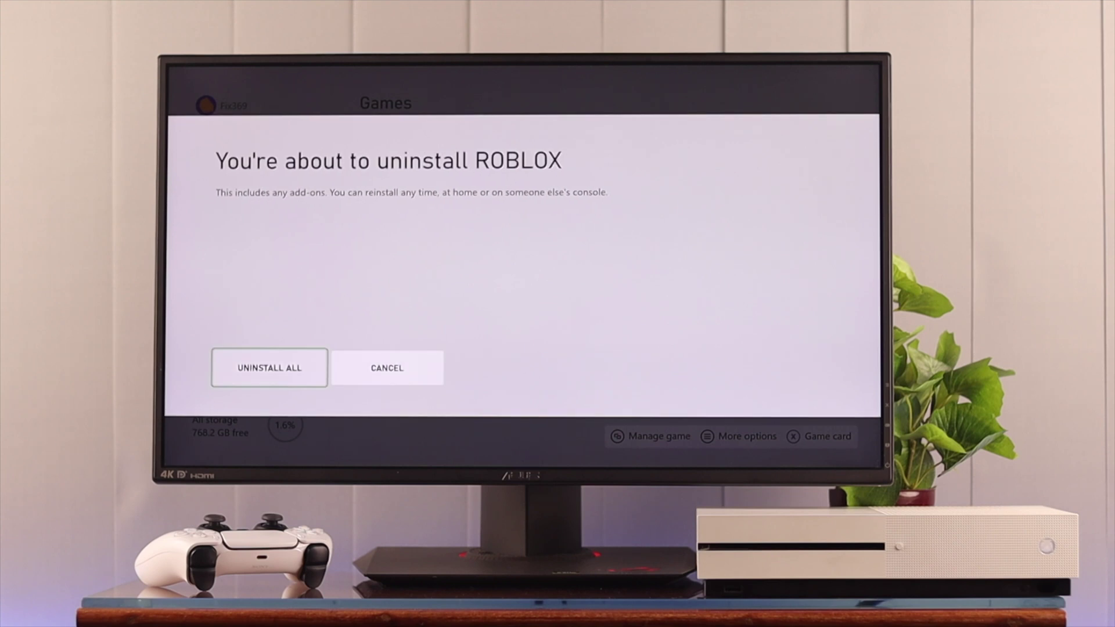
{"action": "key", "text": "Return"}
{"action": "key", "text": "super"}
{"action": "key", "text": "super"}
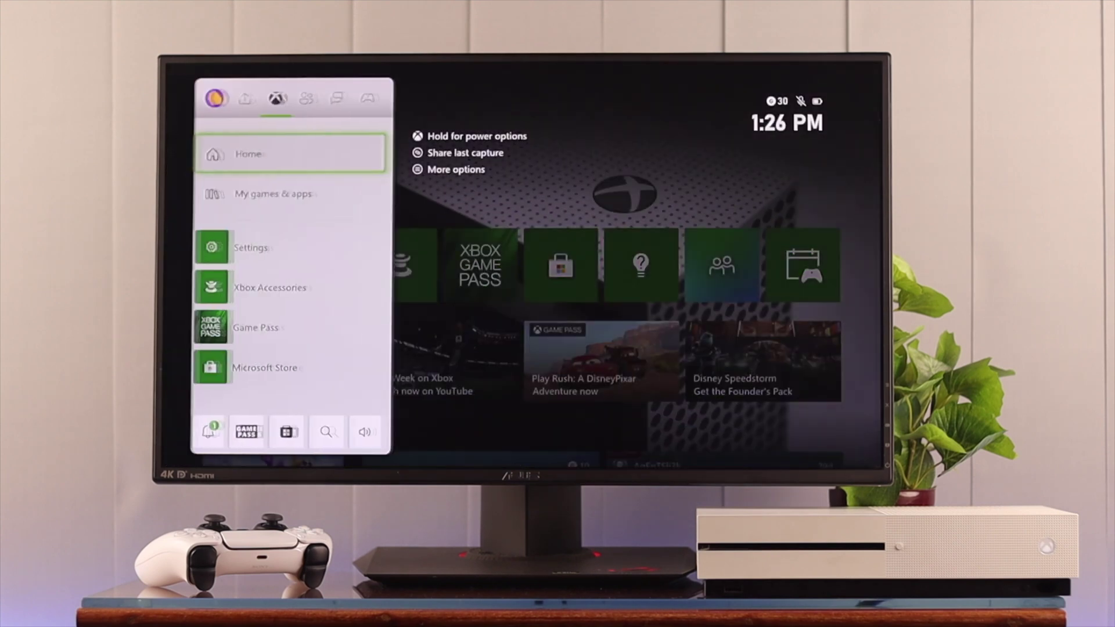
Sign the profile out from the guide's Profile & system tab, then pick it on Who's playing today?
{"action": "key", "text": "Left"}
{"action": "key", "text": "Left"}
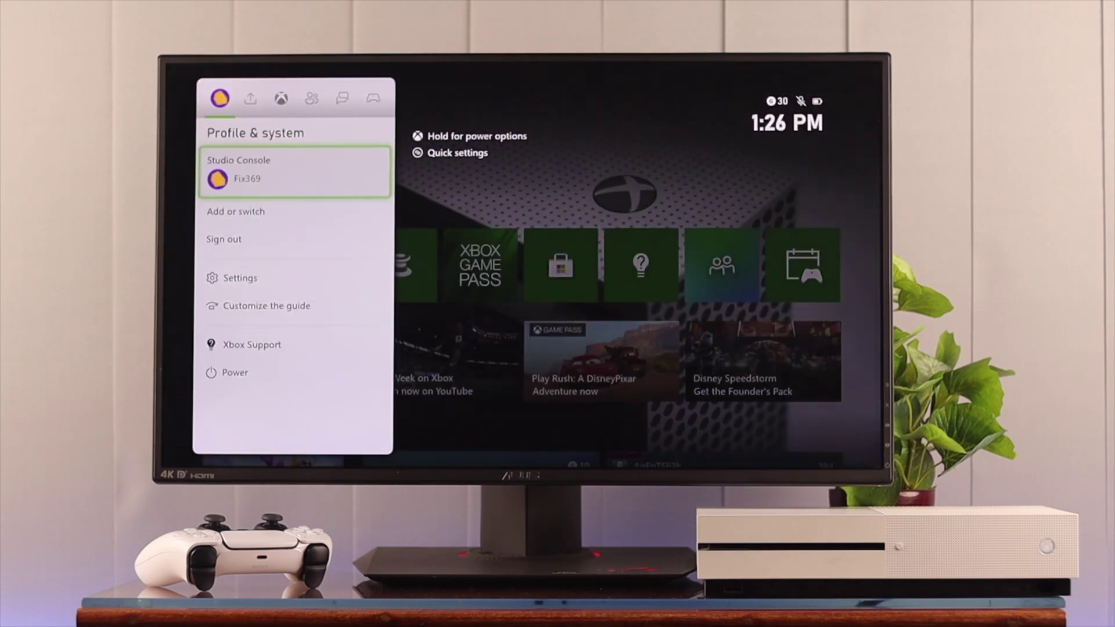
{"action": "key", "text": "Return"}
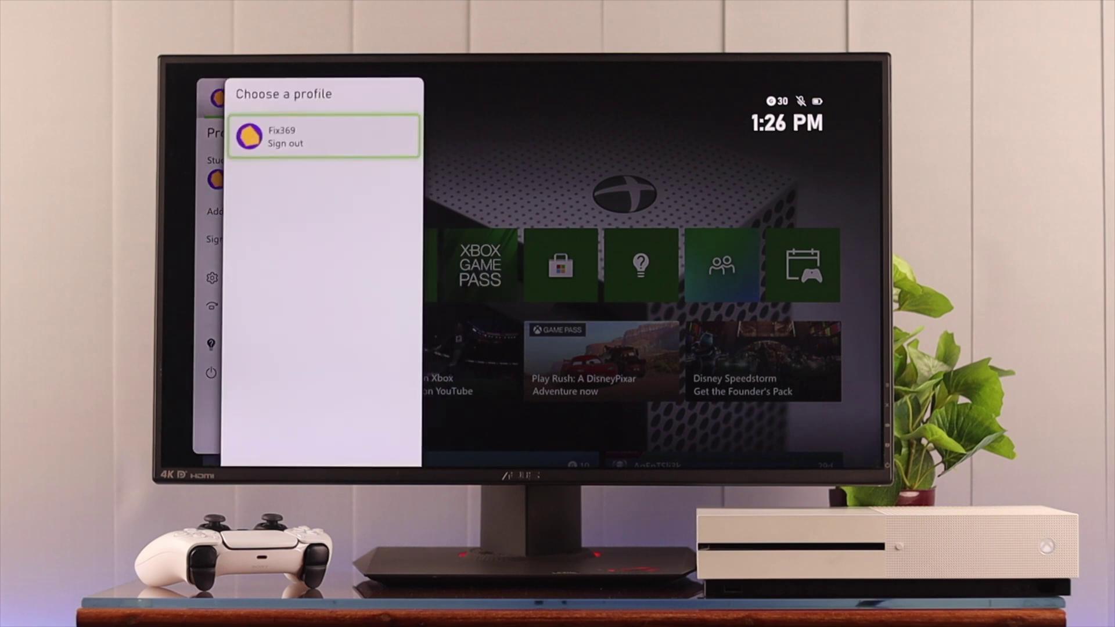
{"action": "key", "text": "Return"}
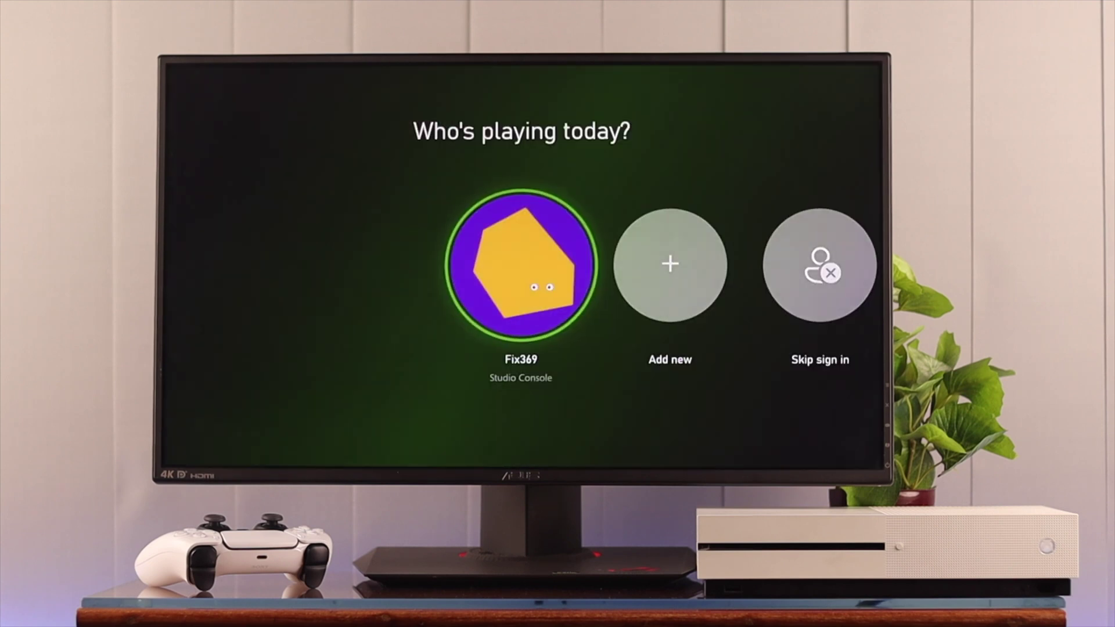
{"action": "key", "text": "Return"}
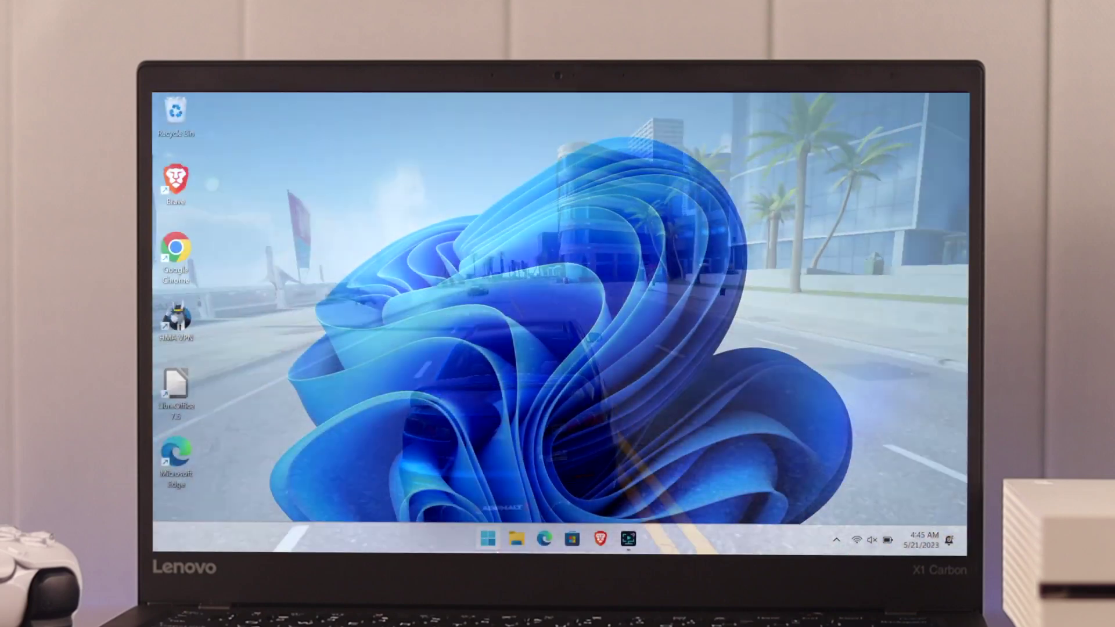
Start Asphalt 9: Legends from the Installed list in the laptop's Xbox app
{"action": "key", "text": "super"}
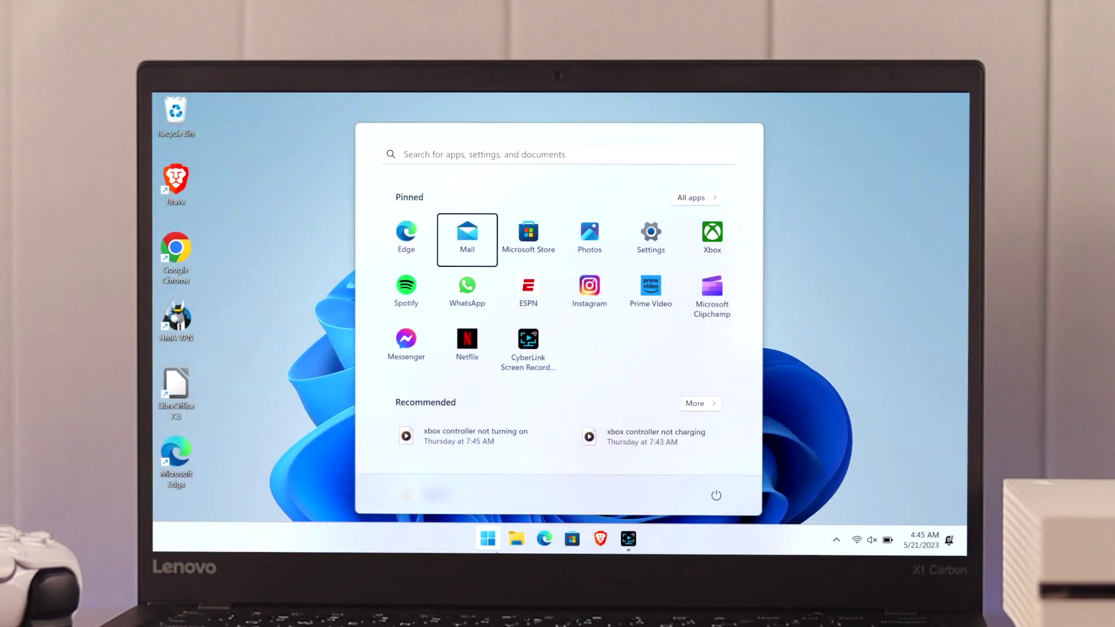
{"action": "key", "text": "Return"}
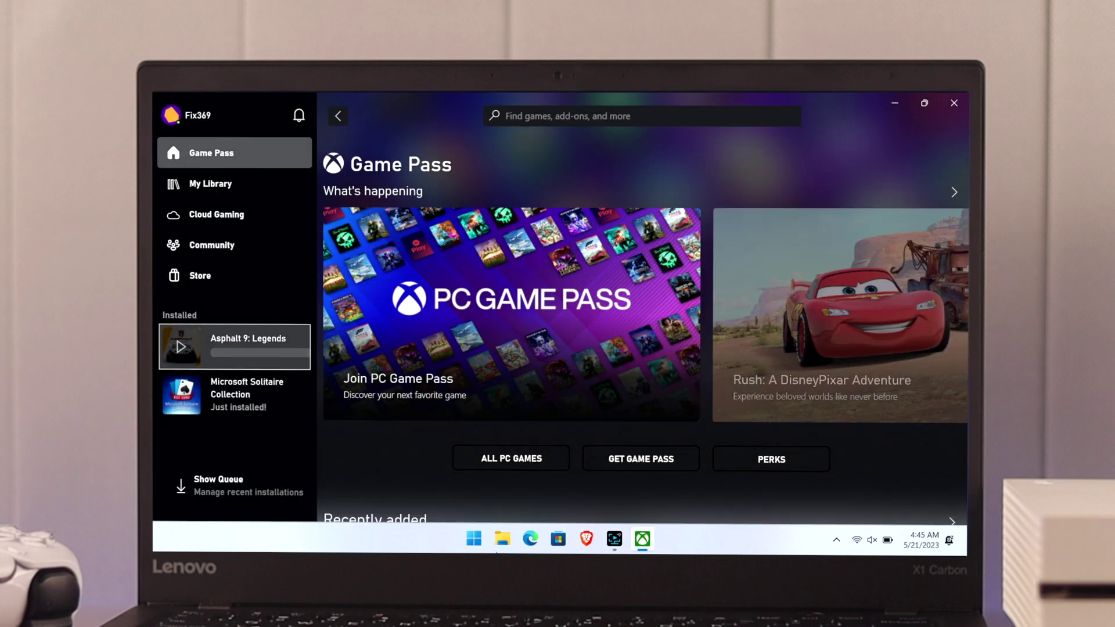
{"action": "key", "text": "Return"}
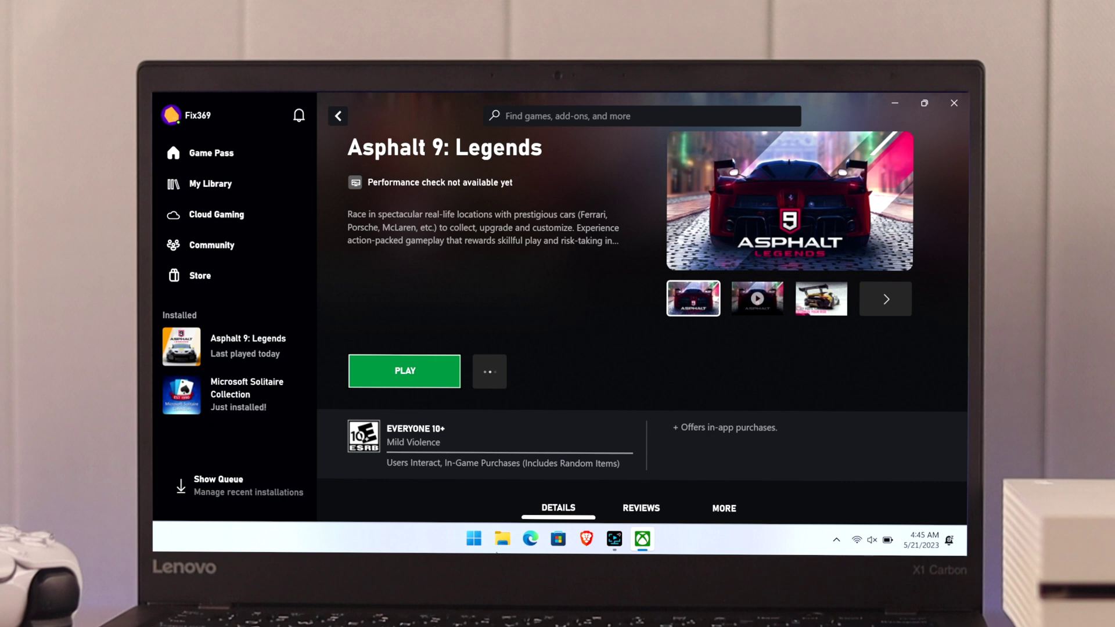
{"action": "key", "text": "Return"}
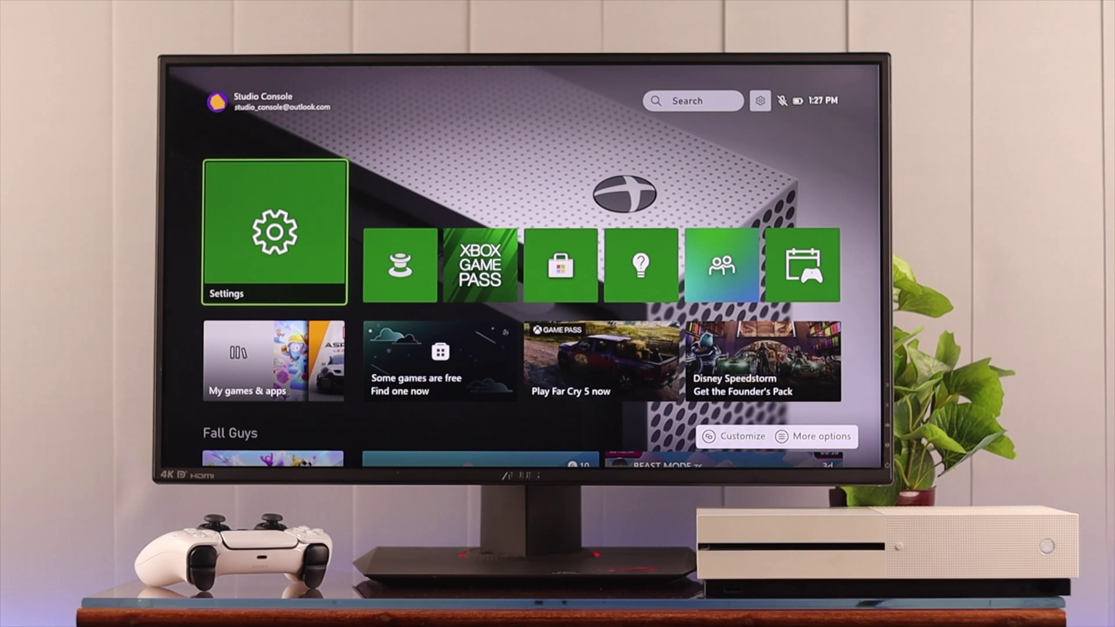
Check console updates under Settings > System > Updates, which reports no update available
{"action": "key", "text": "Return"}
{"action": "key", "text": "Down"}
{"action": "key", "text": "Down"}
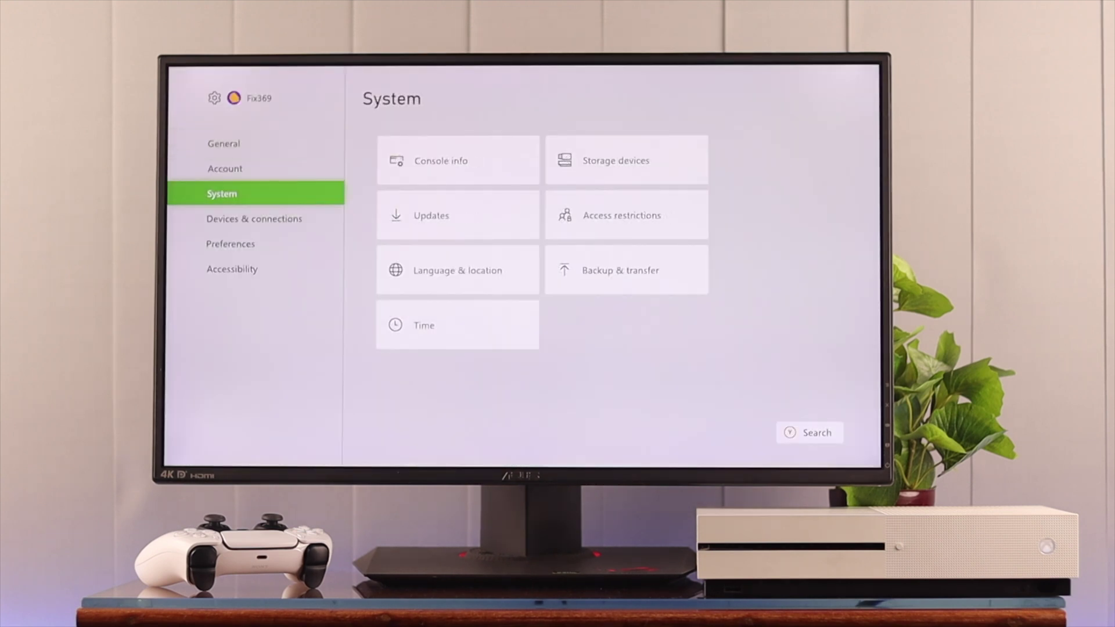
{"action": "key", "text": "Right"}
{"action": "key", "text": "Down"}
{"action": "key", "text": "Return"}
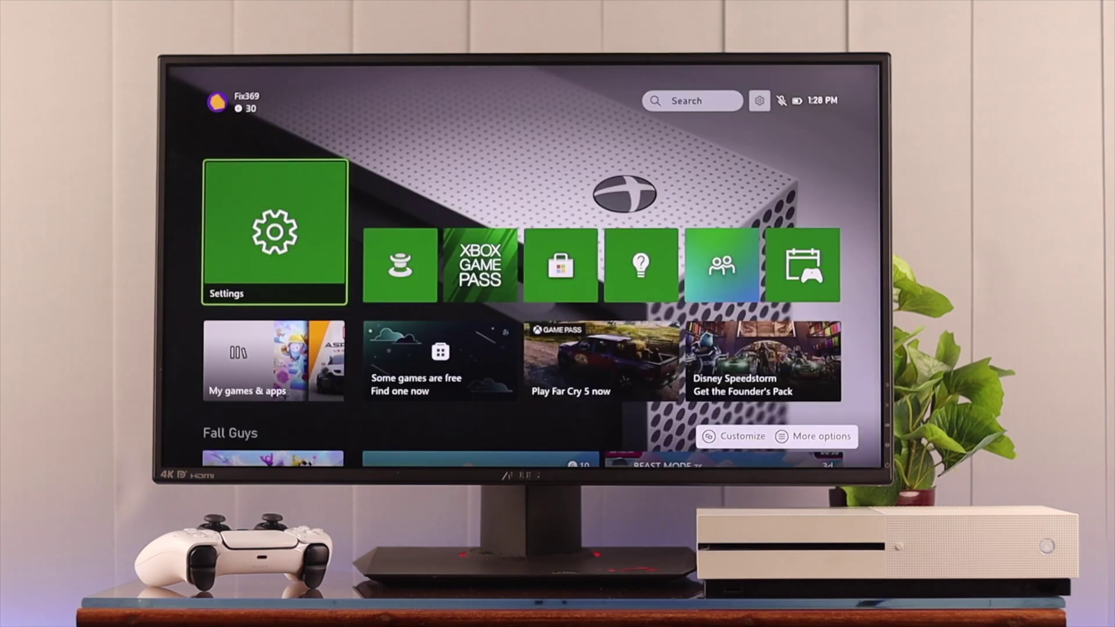
View the network status: Double NAT detected, NAT type Moderate, all Xbox services available
{"action": "key", "text": "Return"}
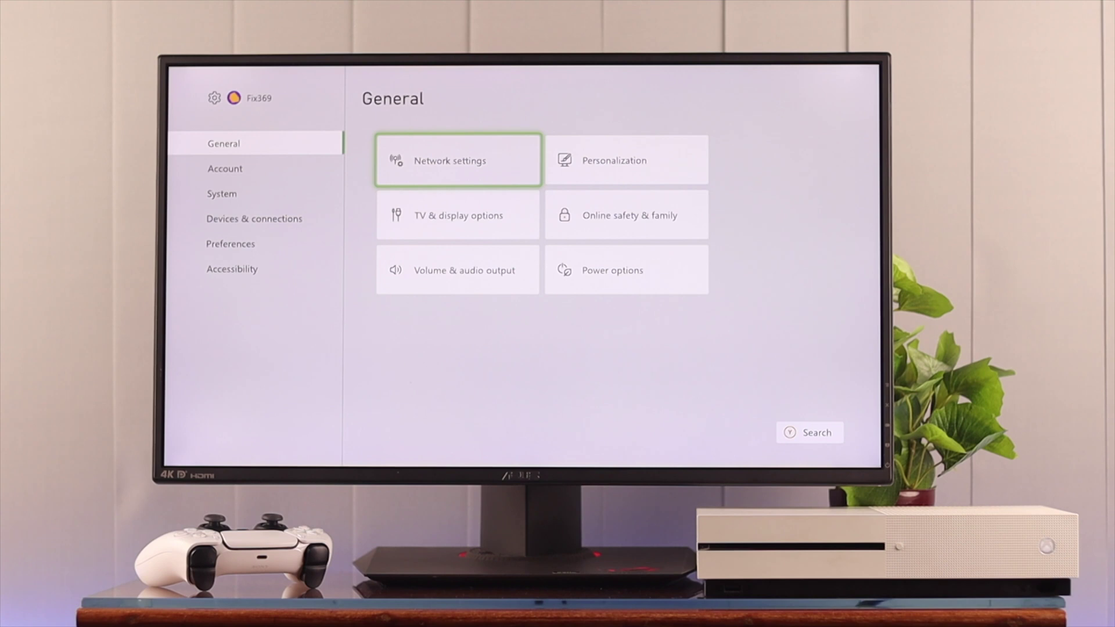
{"action": "key", "text": "Return"}
{"action": "key", "text": "Right"}
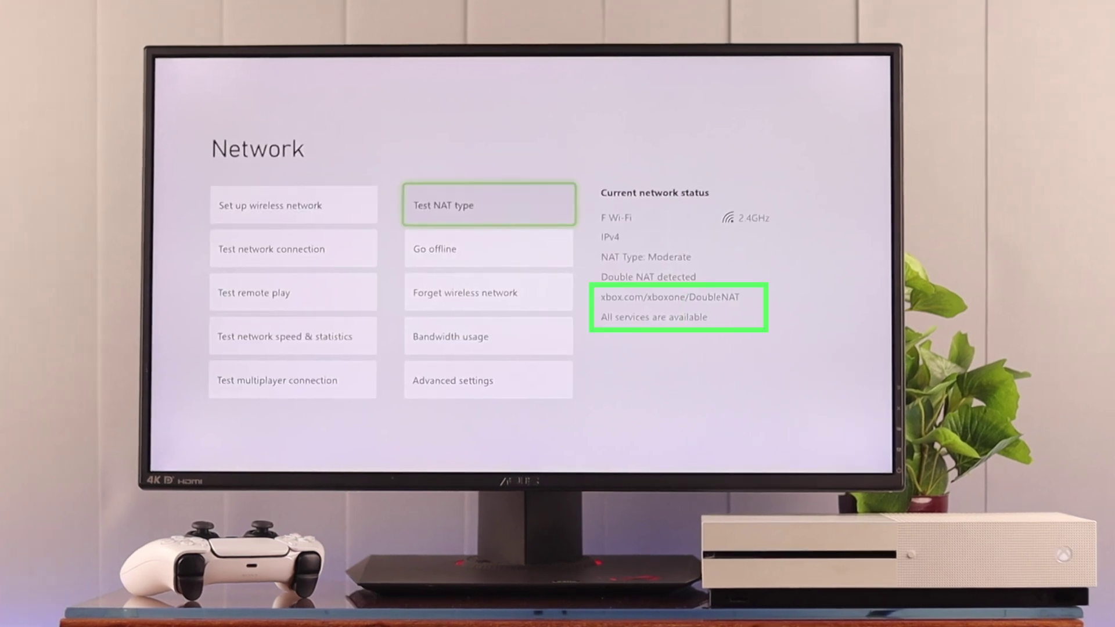
{"action": "key", "text": "Down"}
{"action": "key", "text": "Down"}
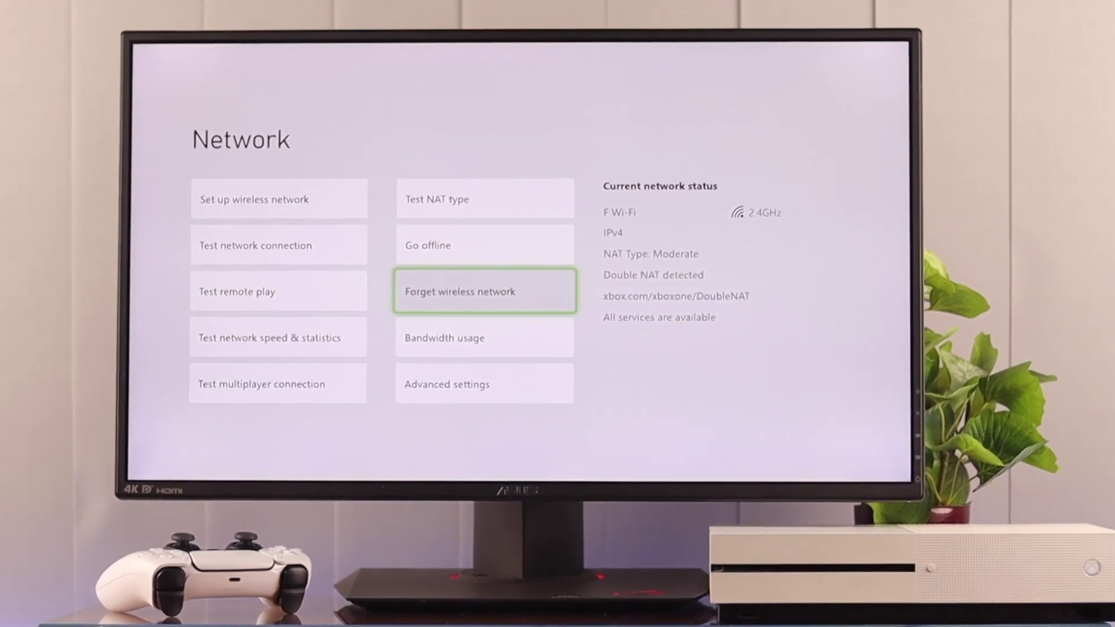